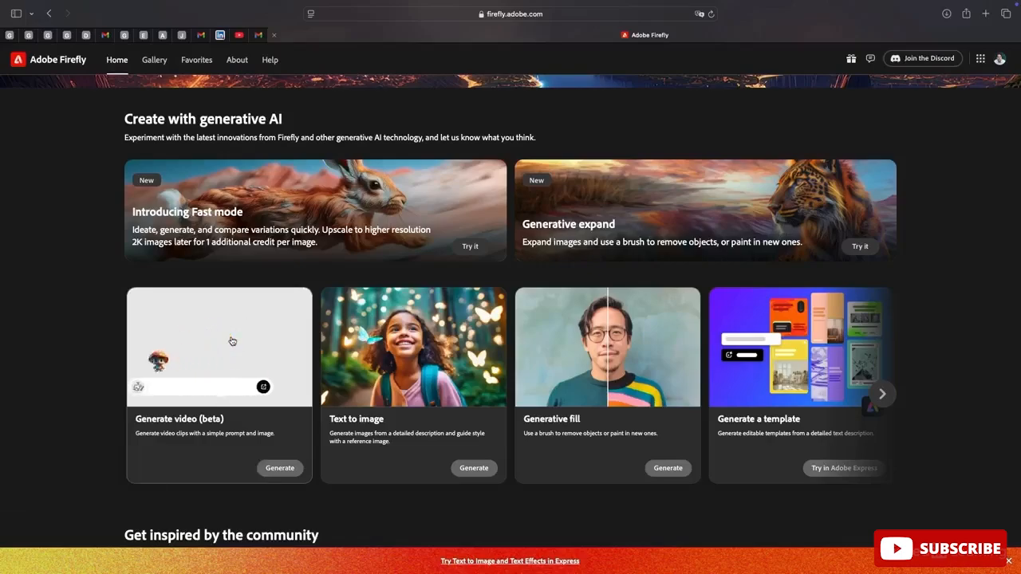
# Step: Open the Generate video (beta) tool and choose the Long shot size with the Zoom in camera motion
pyautogui.click(232, 341)
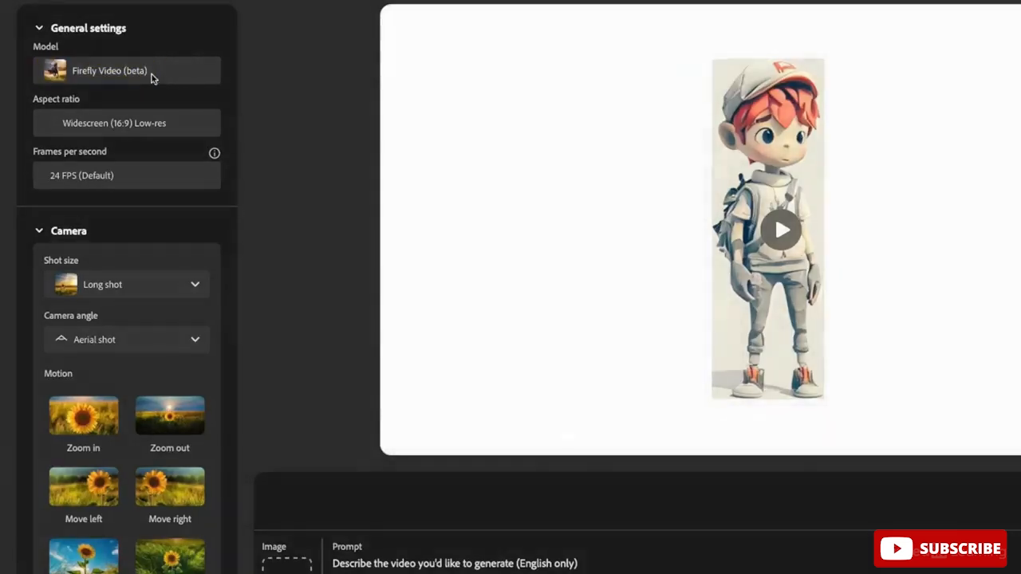
pyautogui.moveTo(213, 157)
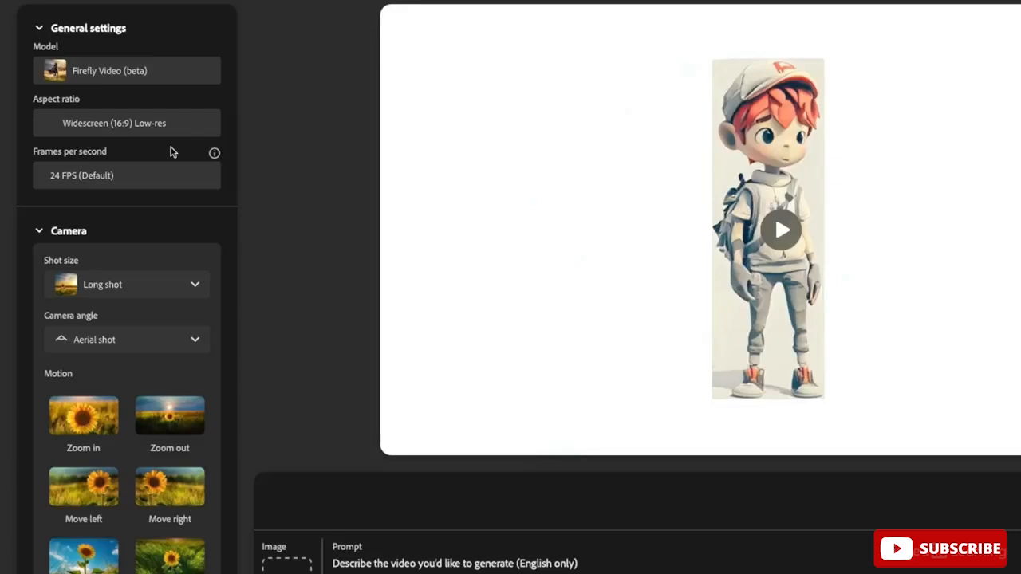
pyautogui.scroll(-3, 156, 217)
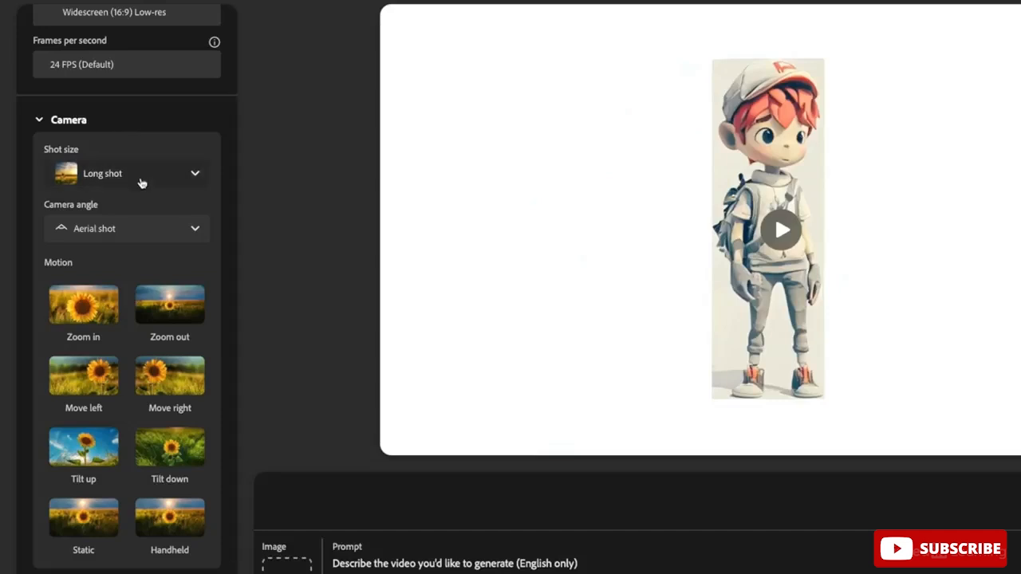
pyautogui.click(141, 183)
pyautogui.click(118, 351)
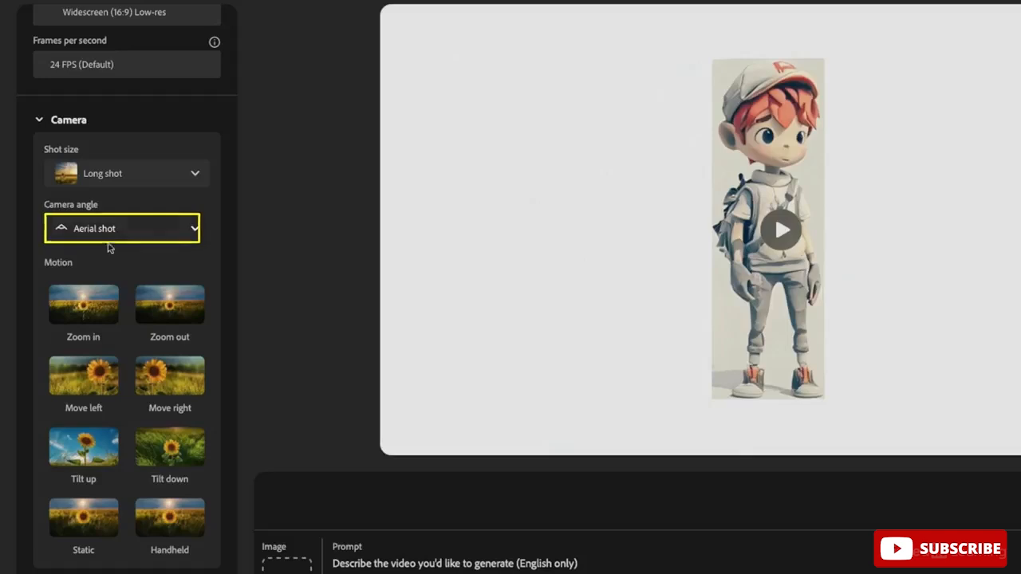
pyautogui.scroll(-1, 111, 252)
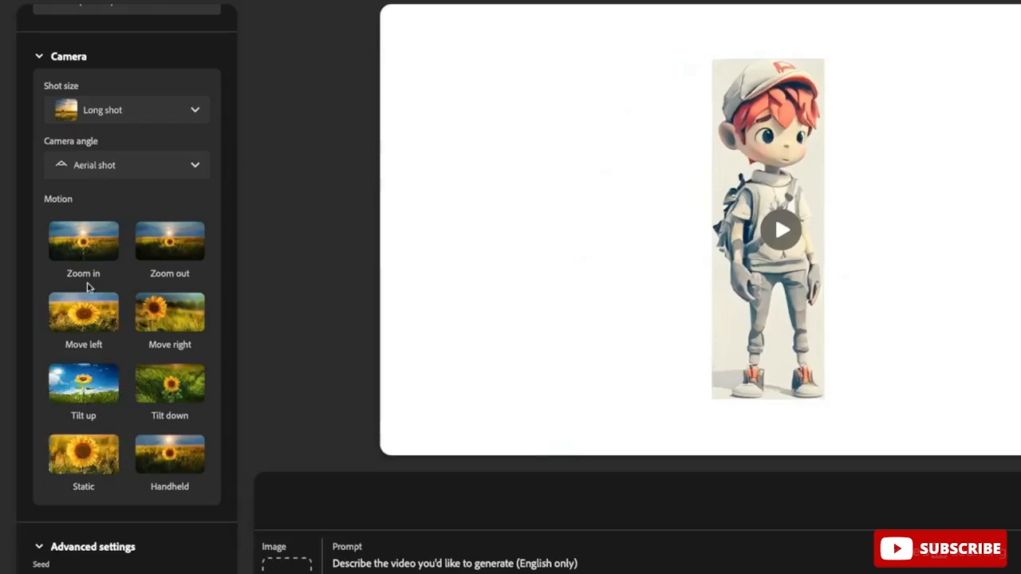
pyautogui.click(79, 239)
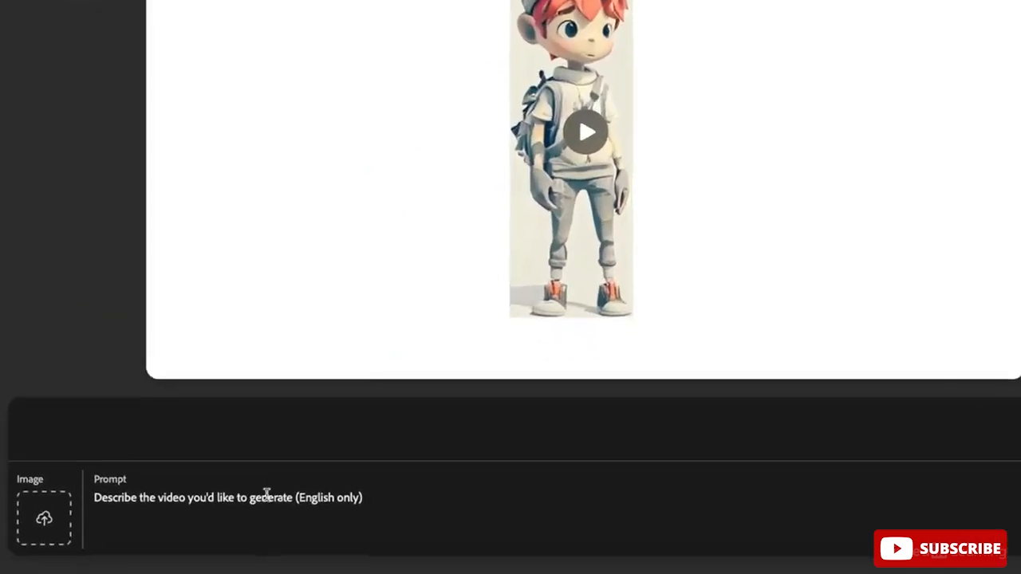
# Step: Enter the prompt "A view of islandic glaciers with the northern lights overhead" and generate the video
pyautogui.click(266, 494)
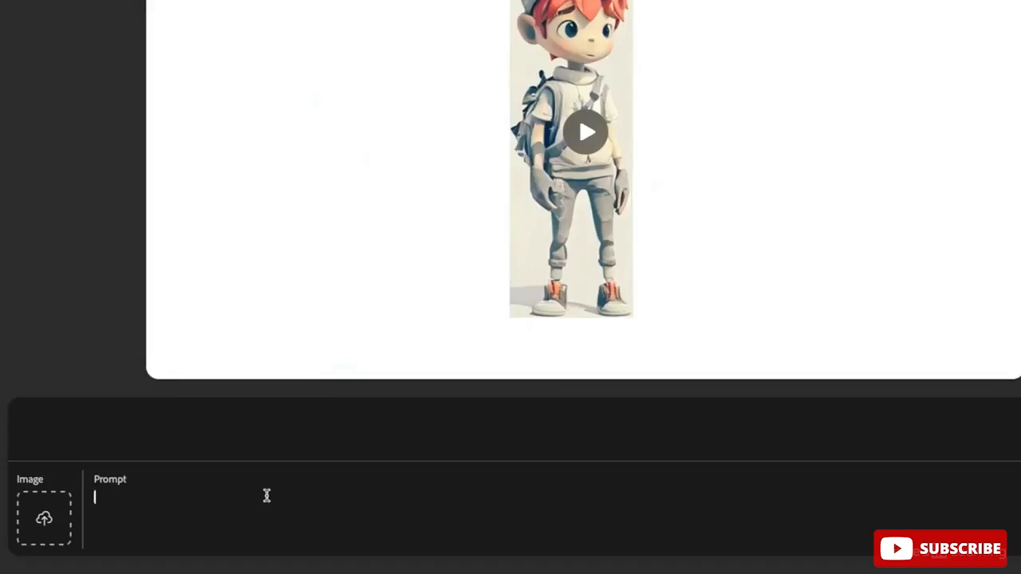
pyautogui.write('A view of islaandic')
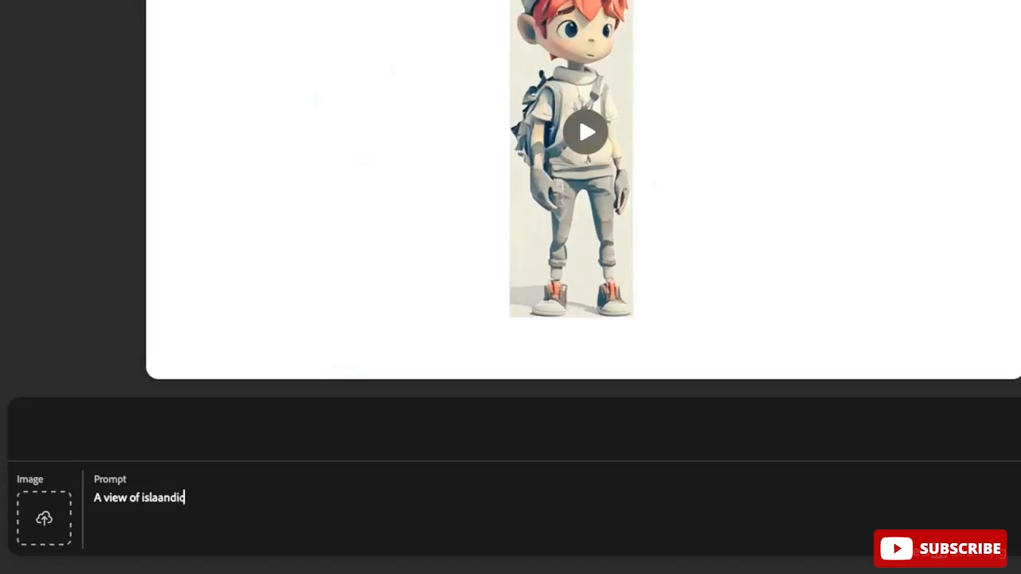
pyautogui.write(' glaciers w')
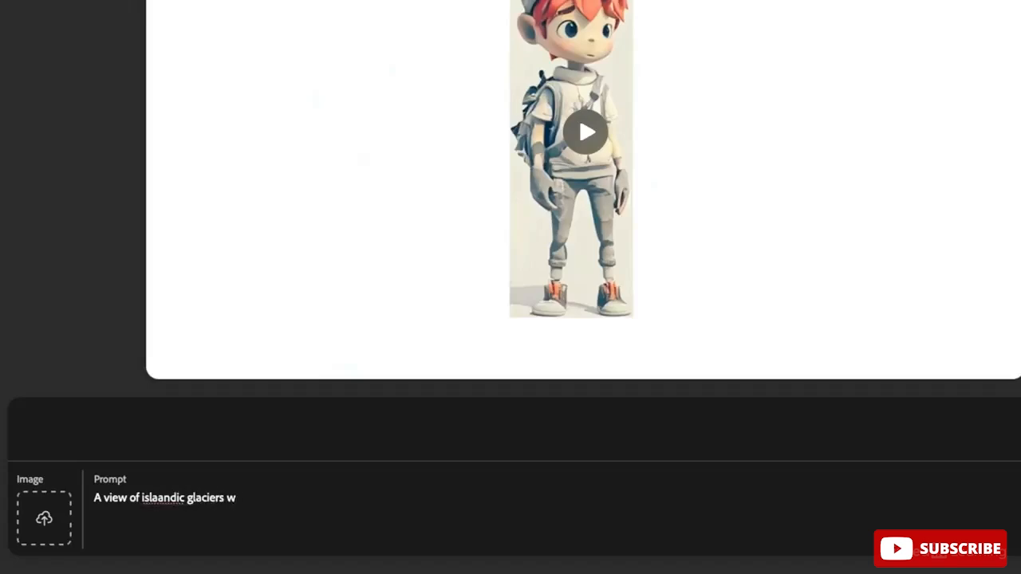
pyautogui.write('ith the northern light')
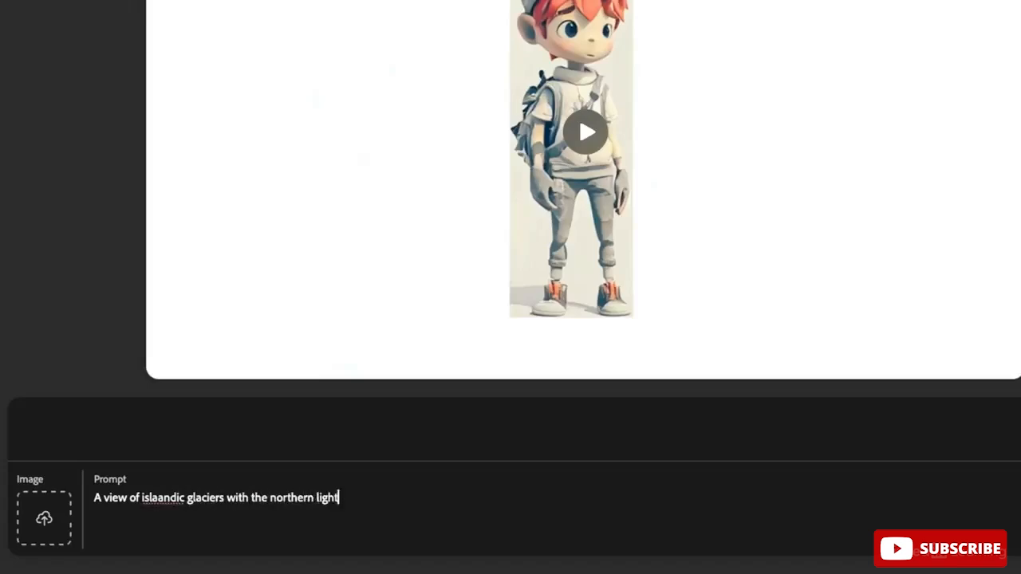
pyautogui.write('s overhead')
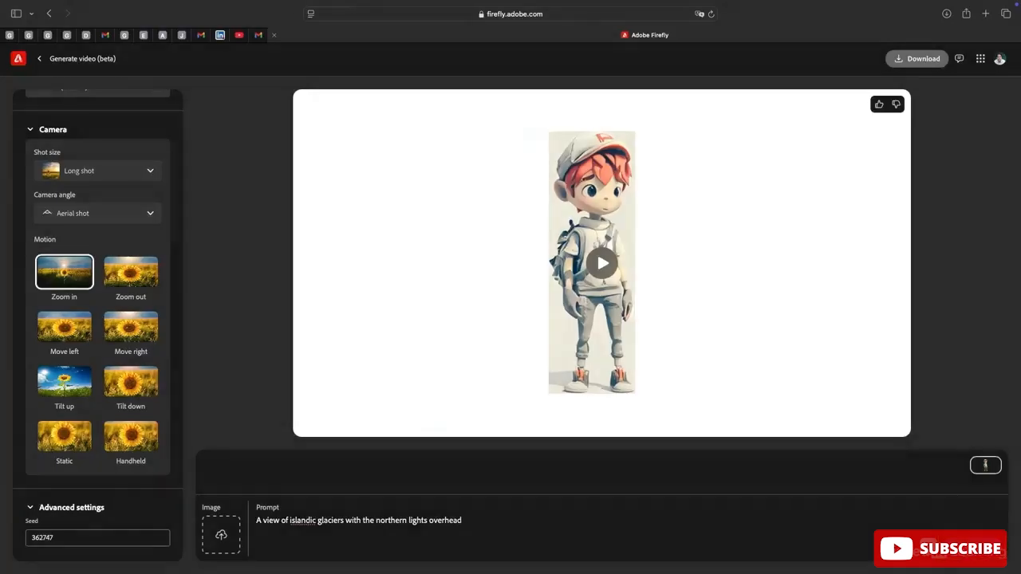
pyautogui.click(985, 465)
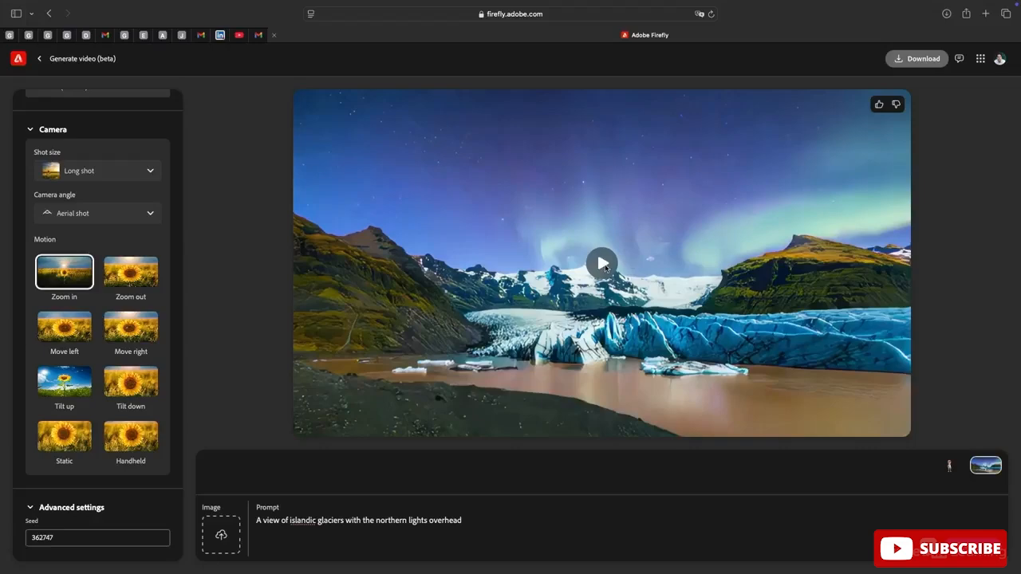
# Step: Play the generated glacier video, view the earlier clip of the boy, and return to the glacier clip
pyautogui.click(602, 264)
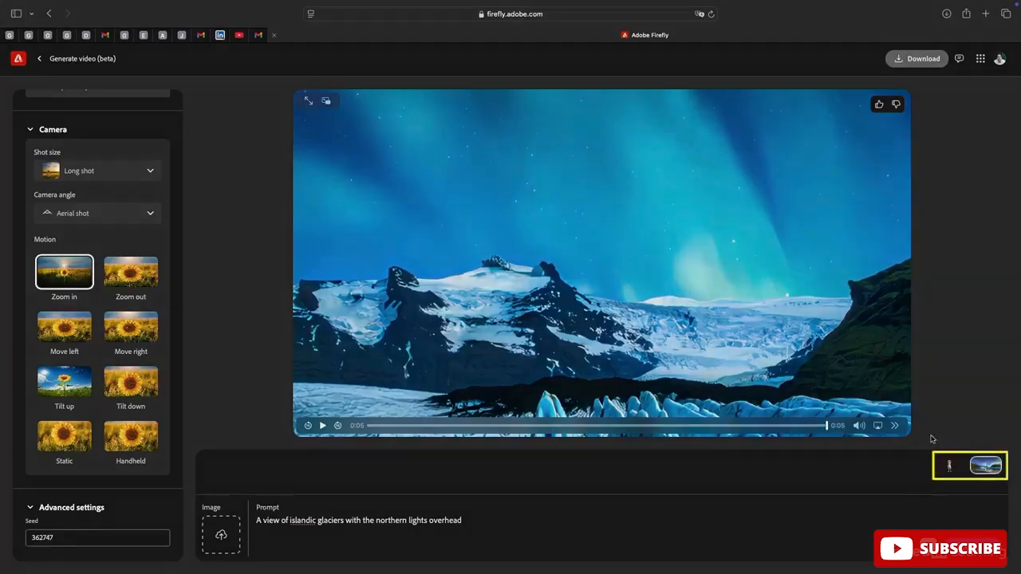
pyautogui.click(957, 476)
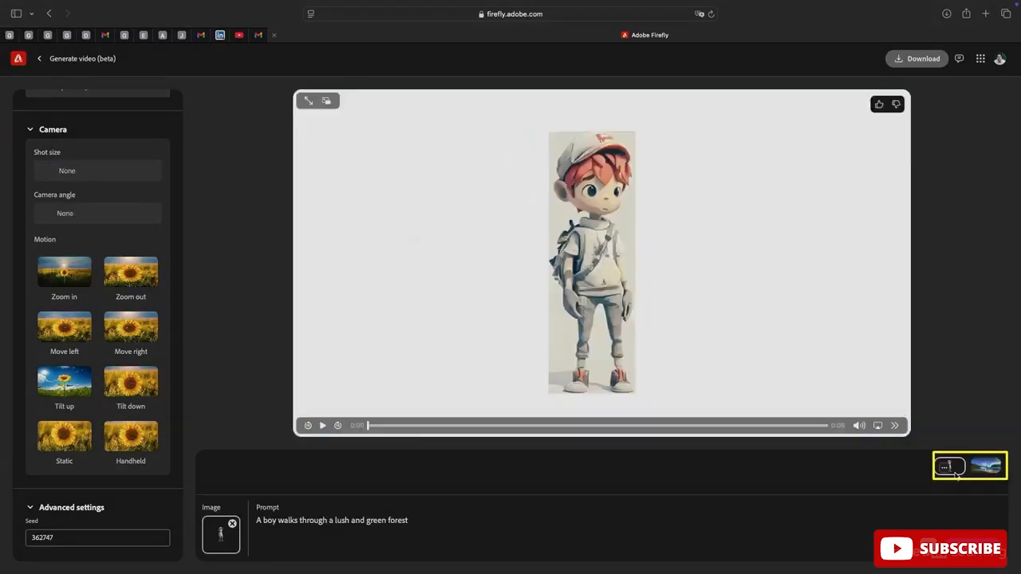
pyautogui.click(996, 473)
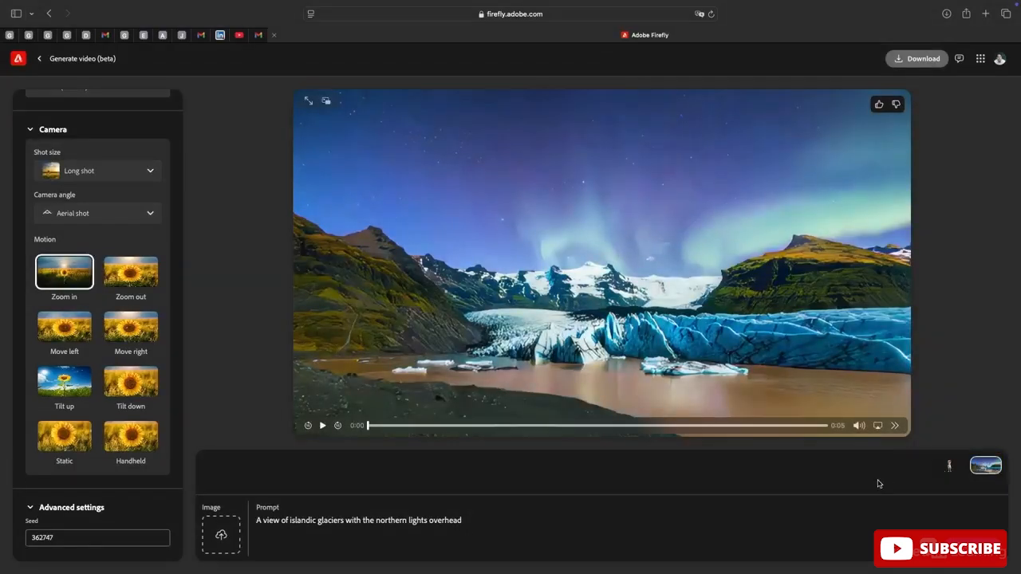
# Step: Upload 0X5A6734.JPG as the reference image and replace the prompt with "An active Volcano in Iceland filmed at night with the northern lights"
pyautogui.click(222, 535)
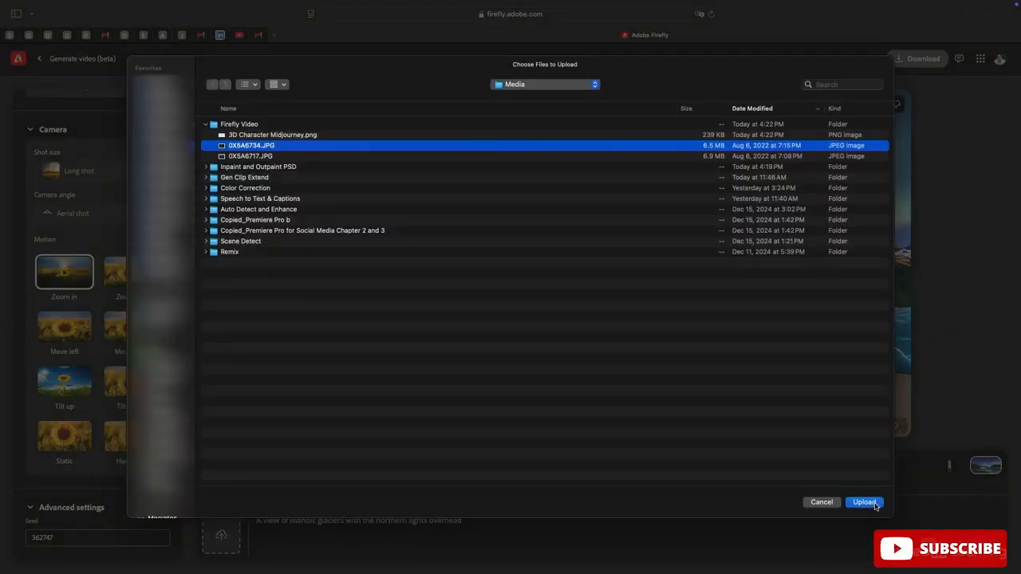
pyautogui.click(874, 504)
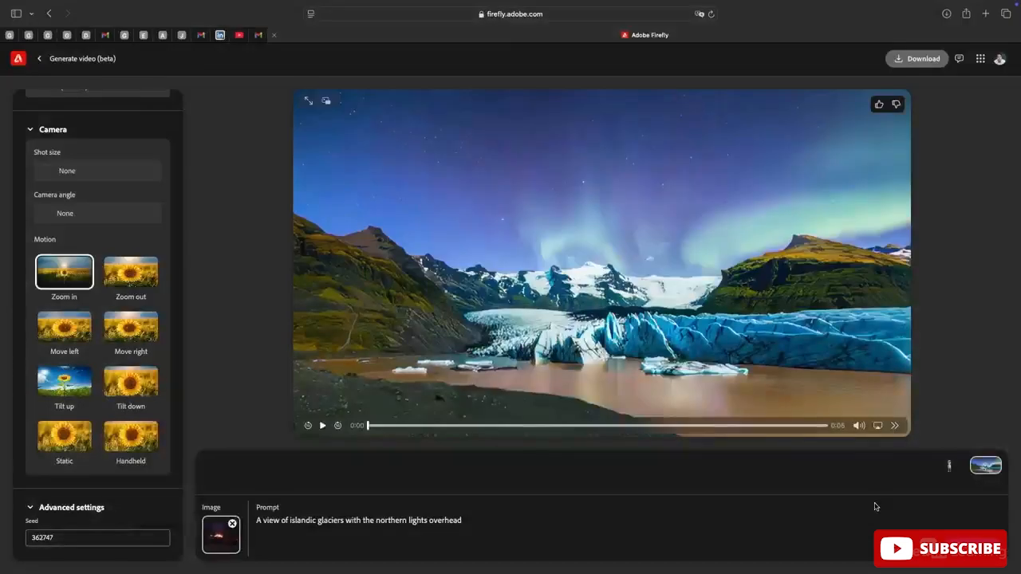
pyautogui.tripleClick(411, 521)
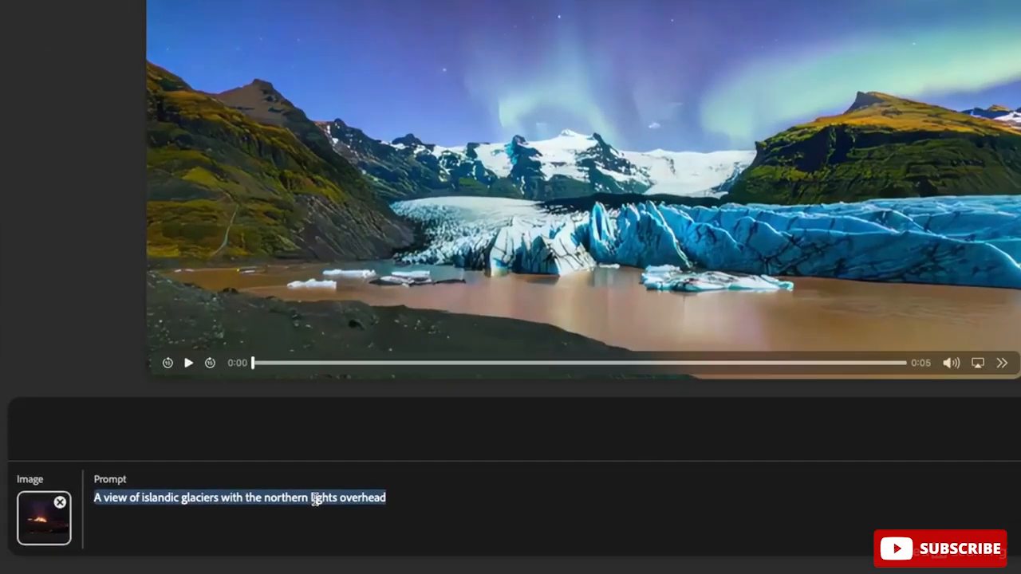
pyautogui.write('An a')
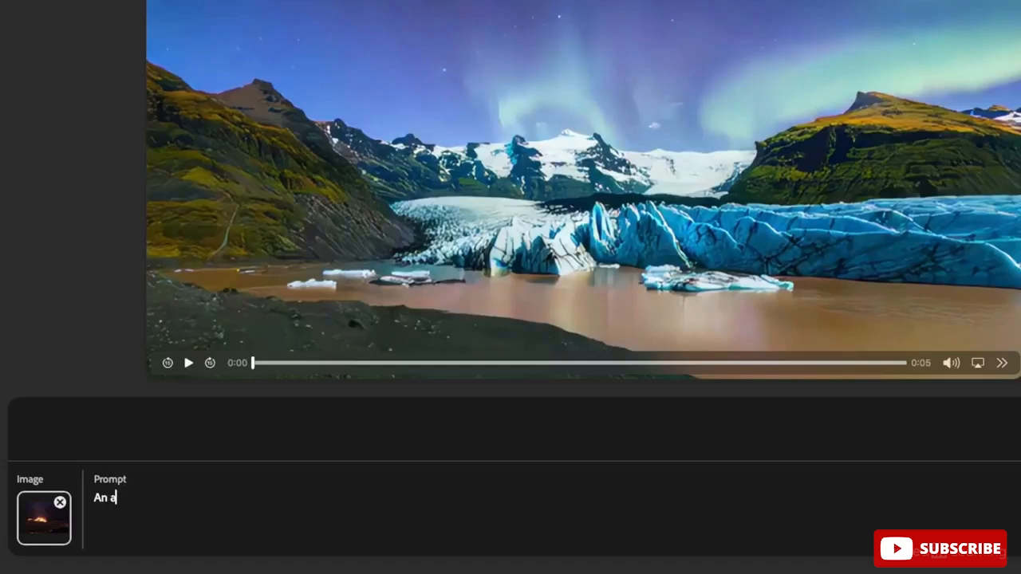
pyautogui.write('ctive Volcano')
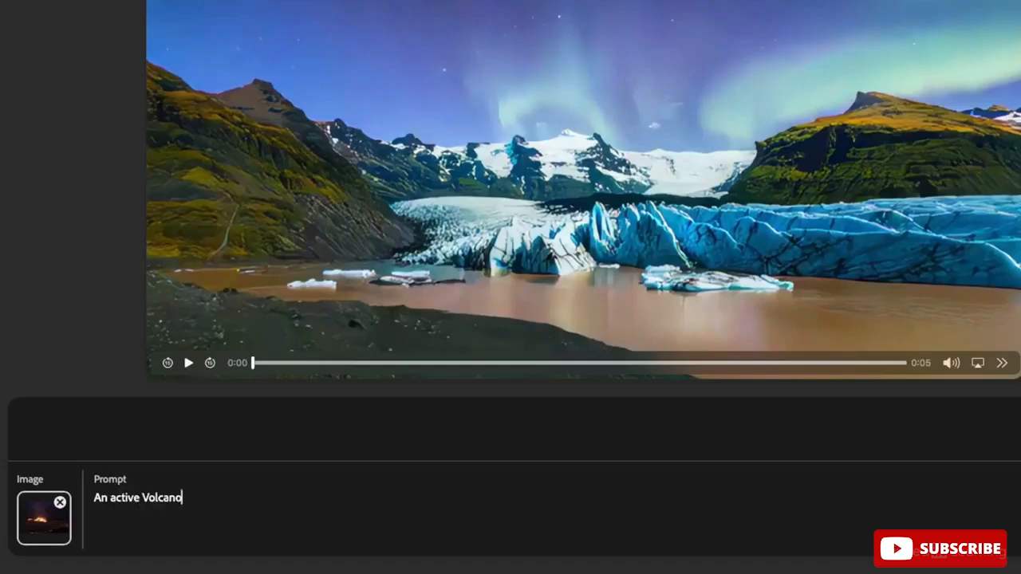
pyautogui.write(' in Iceland f')
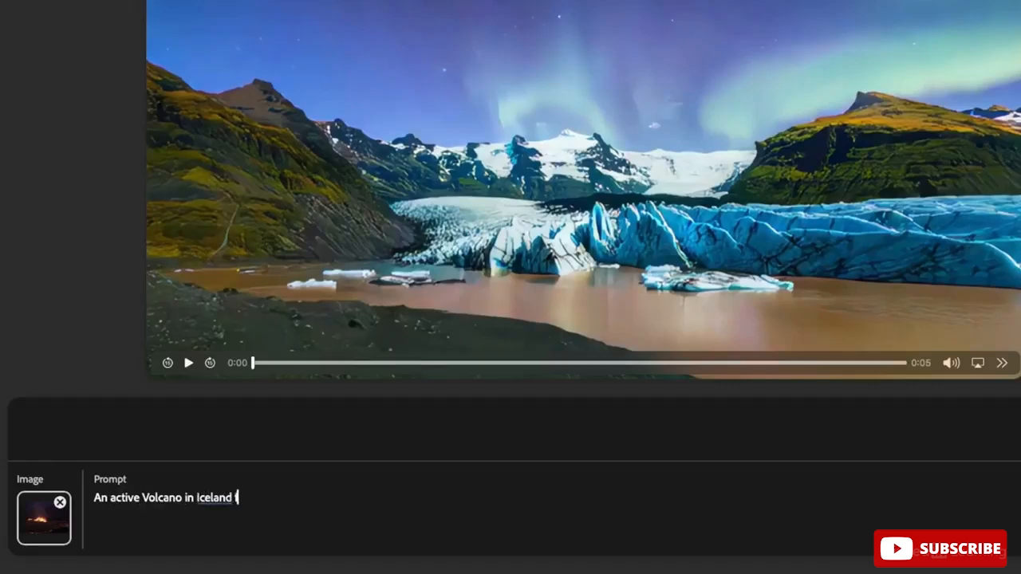
pyautogui.write('ilmed at night')
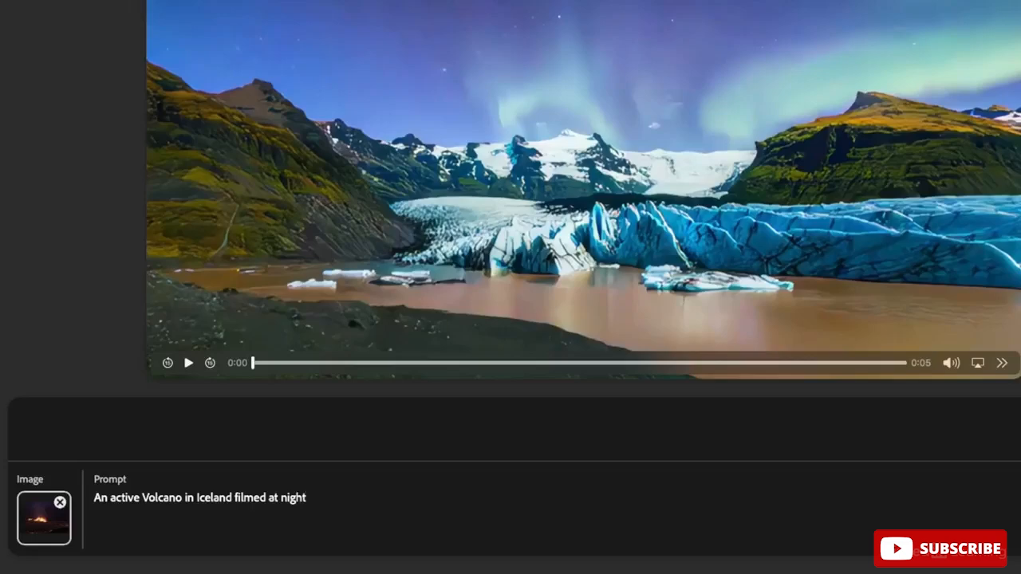
pyautogui.write(' with the northern light')
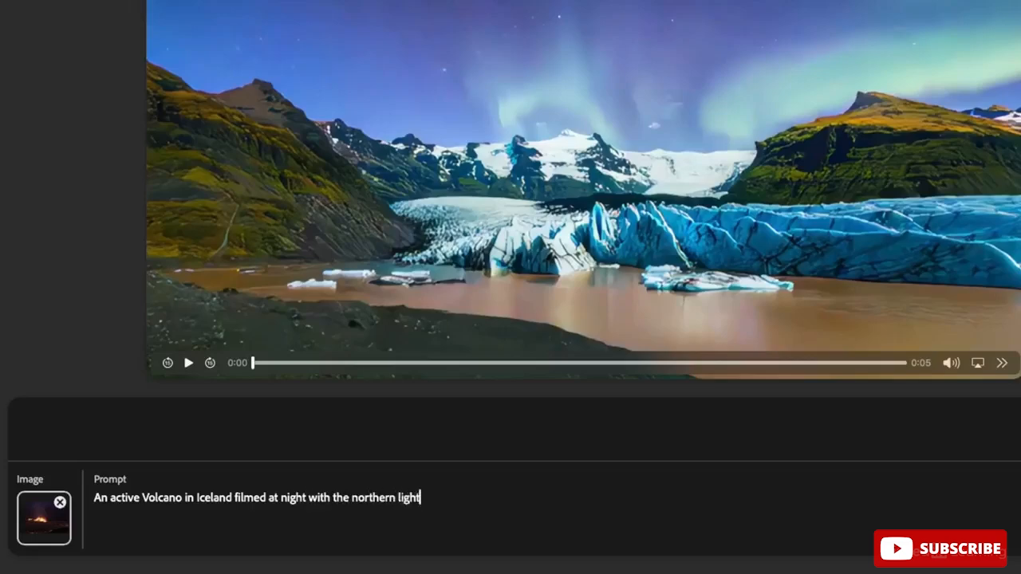
pyautogui.write('s')
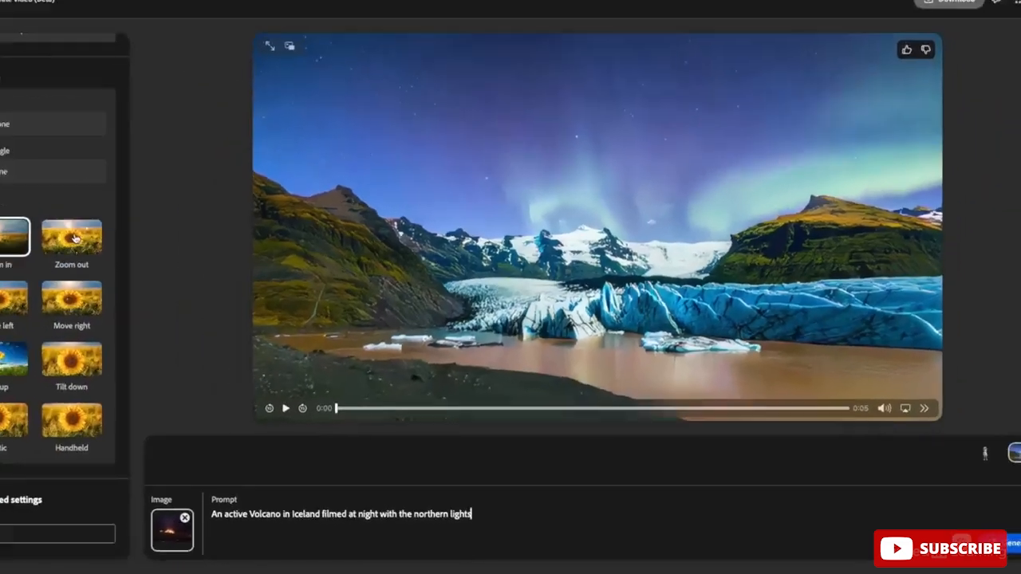
# Step: Set the camera motion to Zoom out and generate the volcano video from the uploaded image and prompt
pyautogui.scroll(3, 132, 271)
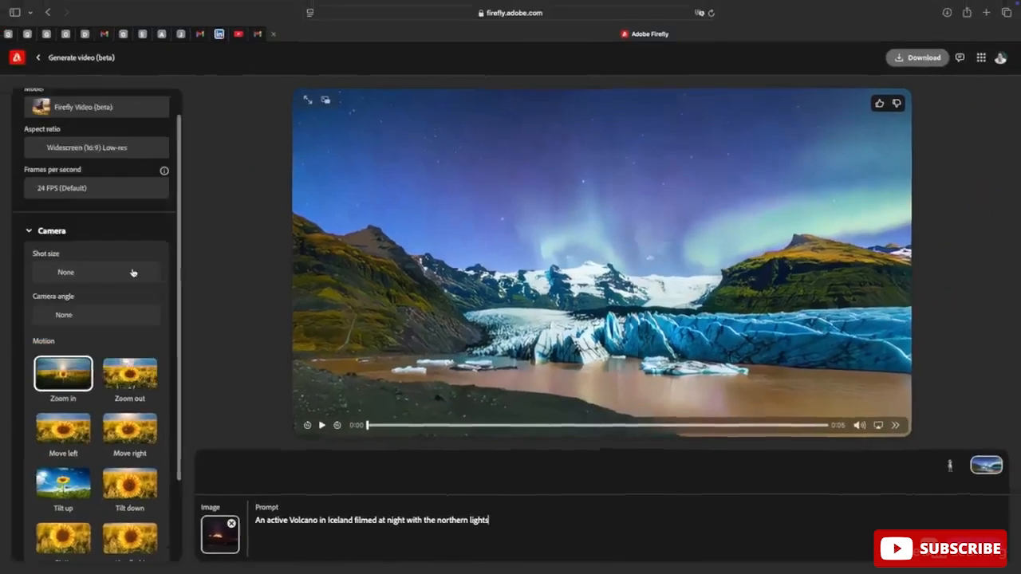
pyautogui.scroll(-1, 74, 293)
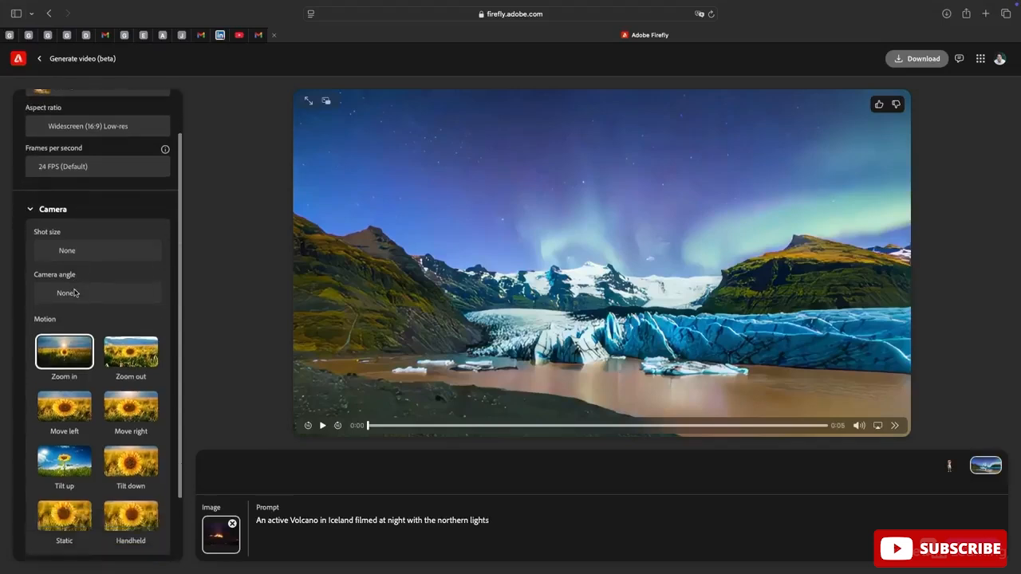
pyautogui.scroll(-1, 71, 274)
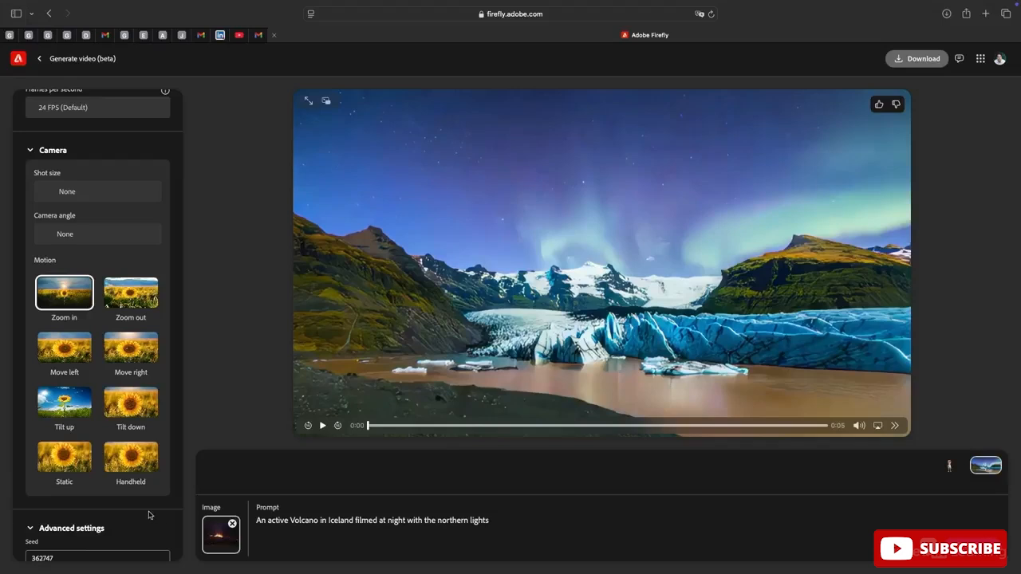
pyautogui.scroll(-1, 78, 303)
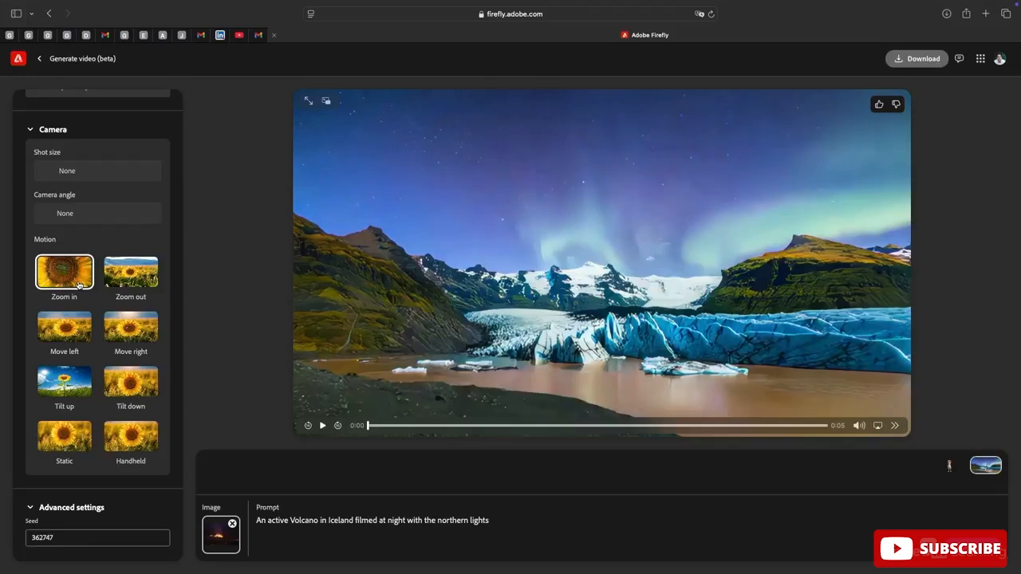
pyautogui.click(118, 277)
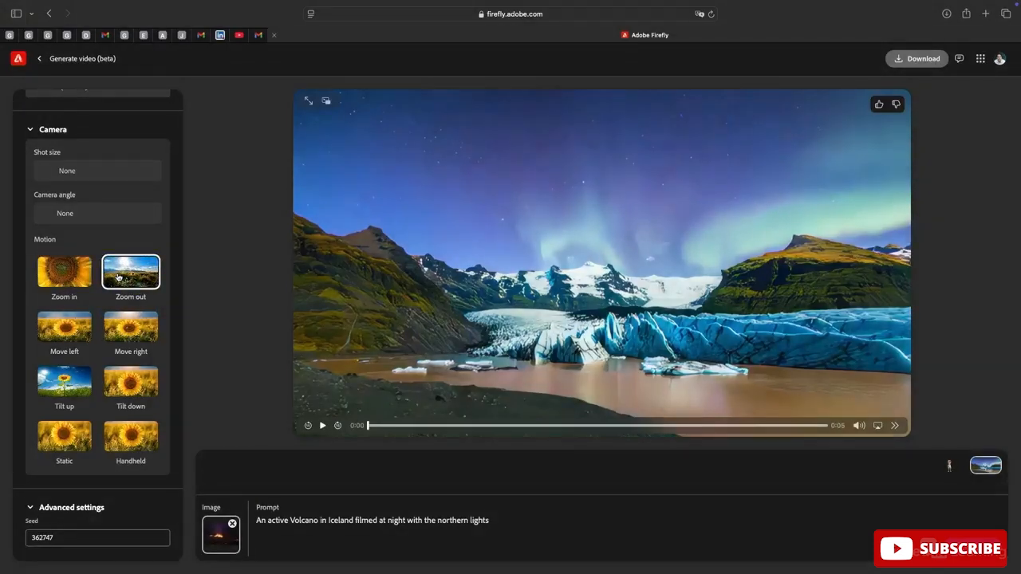
pyautogui.scroll(4, 157, 252)
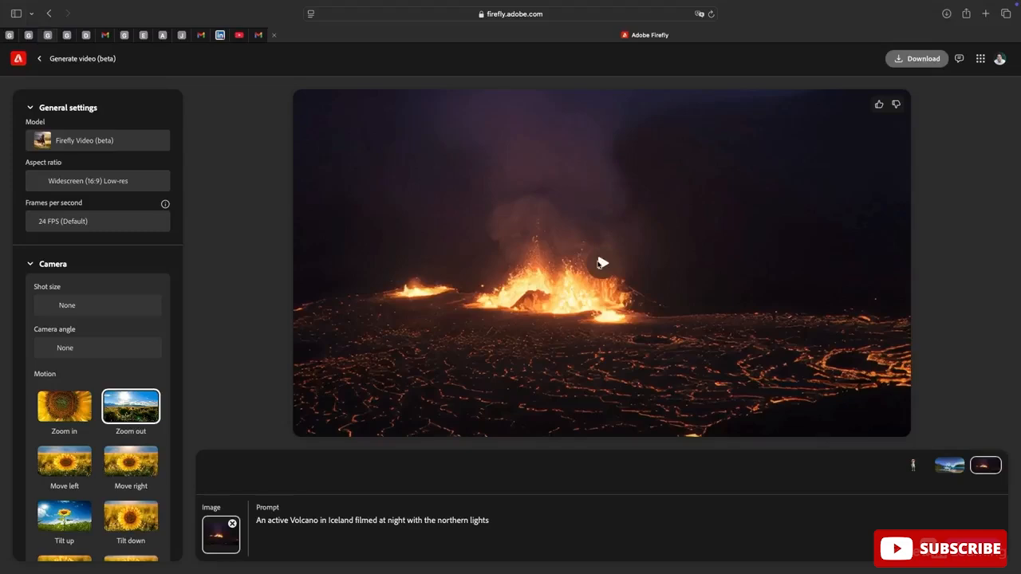
# Step: Play the generated volcano video and replay it from the beginning
pyautogui.click(600, 264)
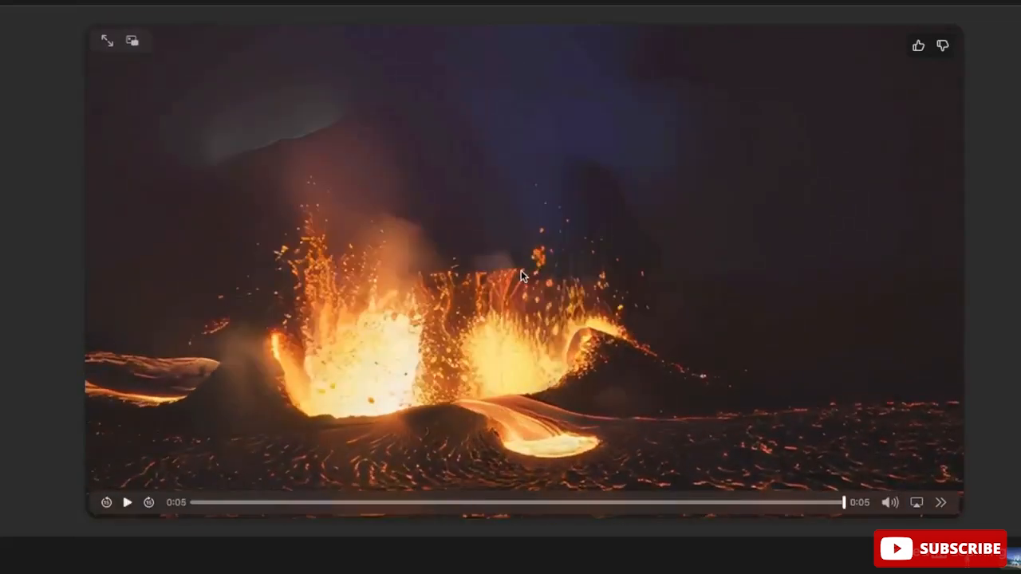
pyautogui.click(127, 507)
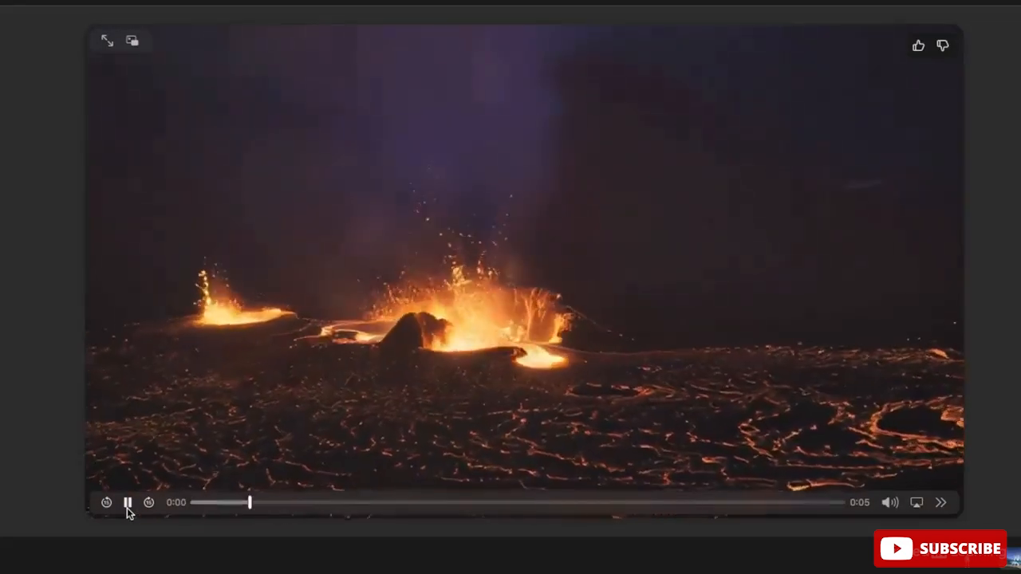